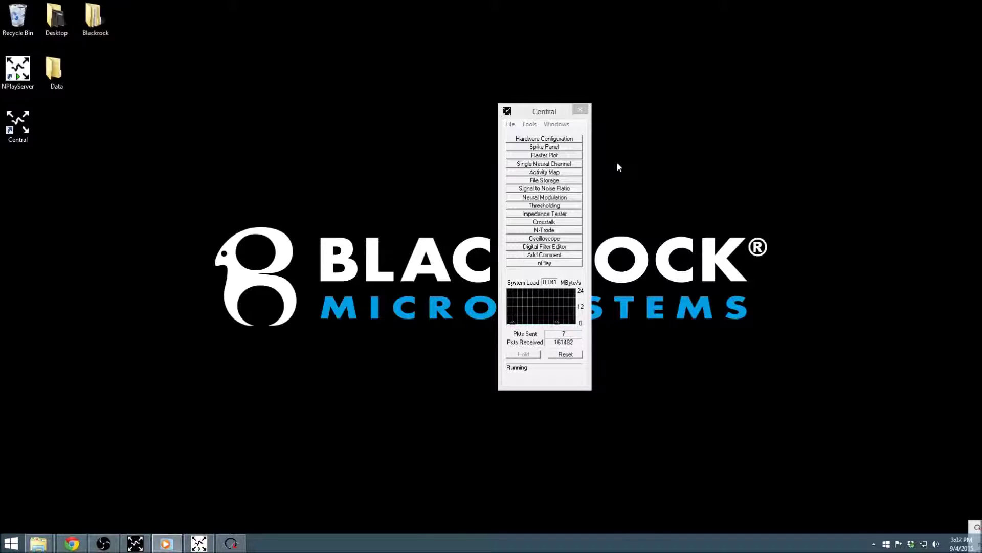
Step: Open File Storage and enter the patient's ID, first name, middle initial, last name and birth date
{"action": "left_click", "coordinate": [579, 181]}
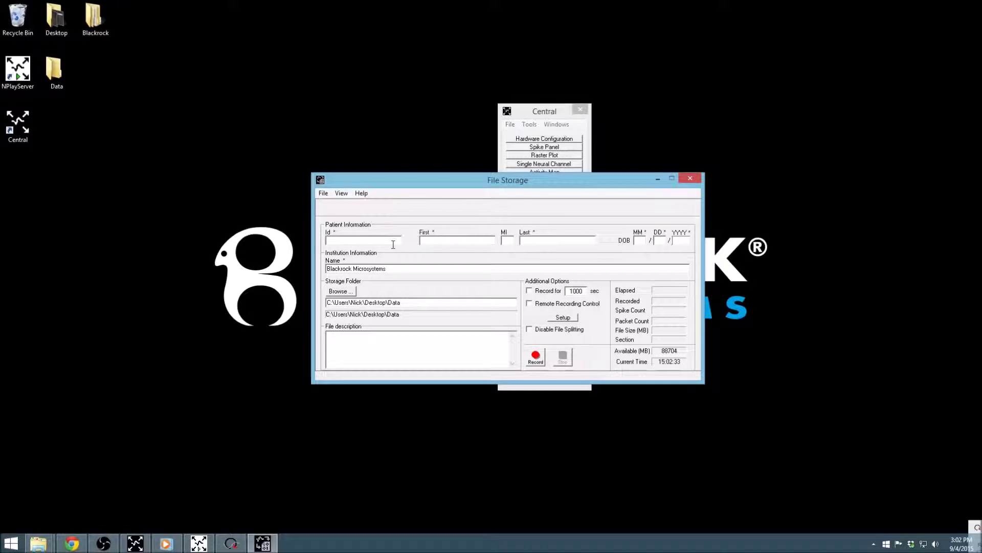
{"action": "type", "text": "1234"}
{"action": "key", "text": "Tab"}
{"action": "key", "text": "Tab"}
{"action": "key", "text": "Tab"}
{"action": "key", "text": "Tab"}
{"action": "key", "text": "Tab"}
Step: Type 'Stimulation active.' as the file description, then delete it
{"action": "type", "text": "Stimulation"}
{"action": "type", "text": " active"}
{"action": "type", "text": "."}
{"action": "left_click_drag", "start_coordinate": [398, 336], "coordinate": [259, 329]}
{"action": "key", "text": "BackSpace"}
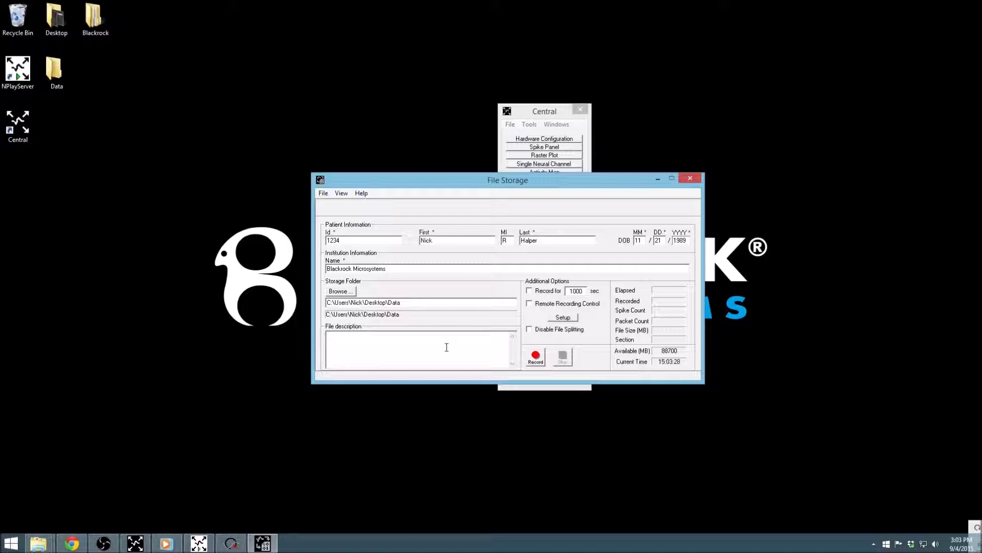
Step: Change the timed-recording duration from 1000 to 120 seconds, leaving timed recording unchecked
{"action": "left_click", "coordinate": [530, 291]}
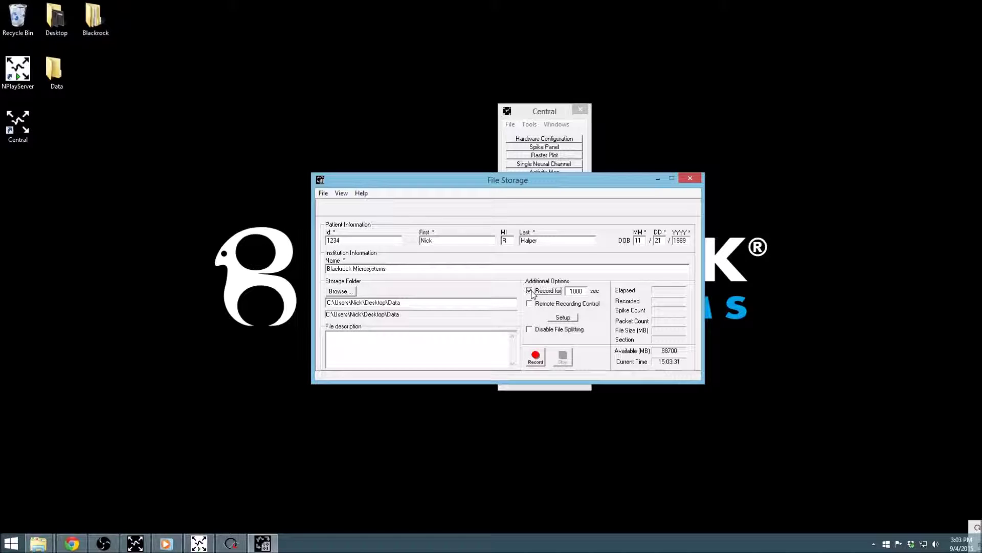
{"action": "left_click", "coordinate": [582, 290]}
{"action": "key", "text": "BackSpace"}
{"action": "key", "text": "BackSpace"}
{"action": "key", "text": "BackSpace"}
{"action": "type", "text": "20"}
{"action": "left_click", "coordinate": [530, 291]}
Step: Enable remote recording control, cancel its Setup, disable file splitting, then turn remote control off
{"action": "left_click", "coordinate": [530, 304]}
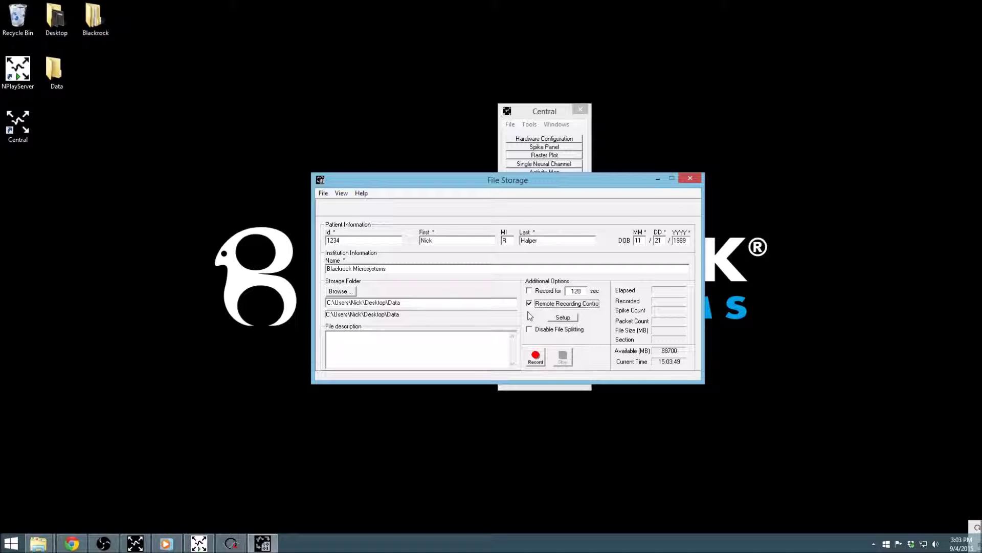
{"action": "left_click", "coordinate": [563, 318]}
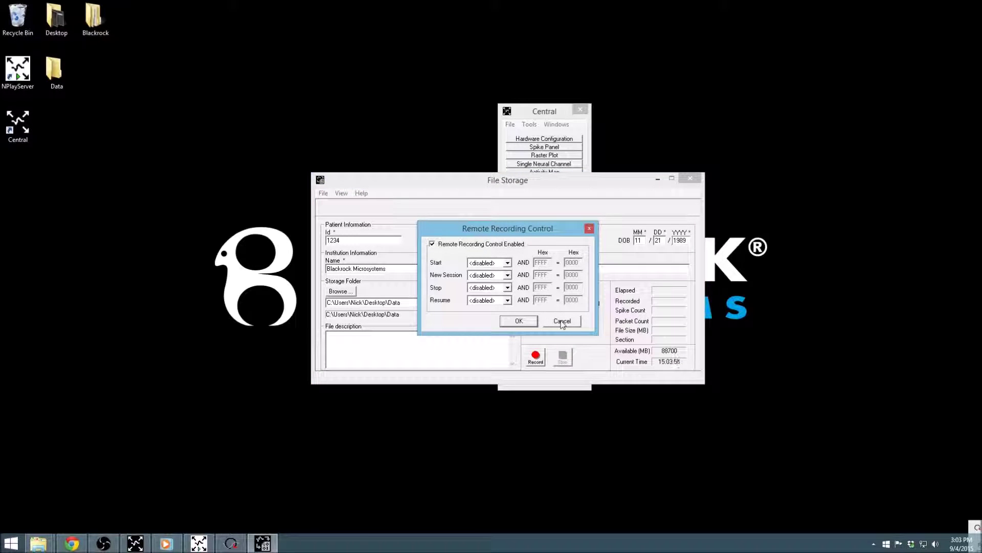
{"action": "left_click", "coordinate": [562, 324]}
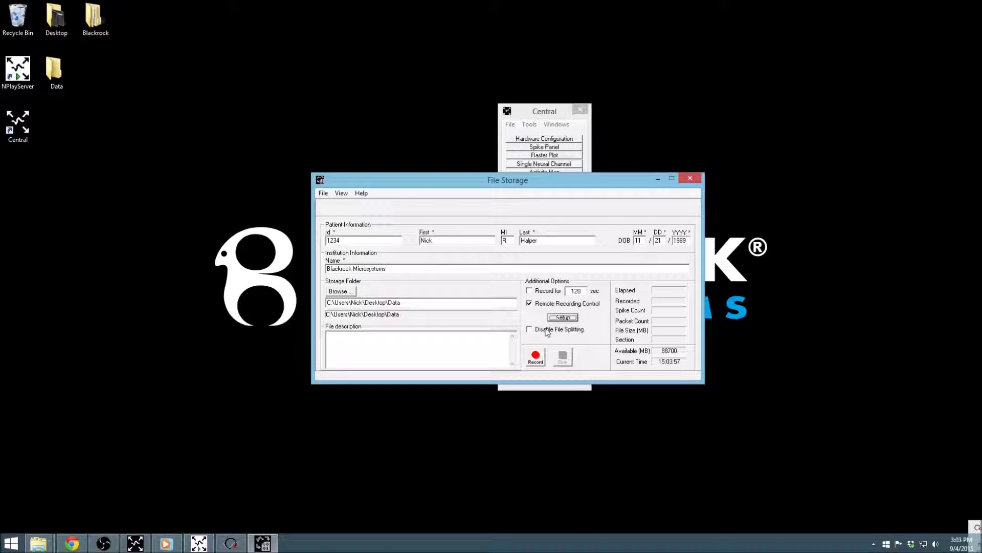
{"action": "left_click", "coordinate": [541, 332]}
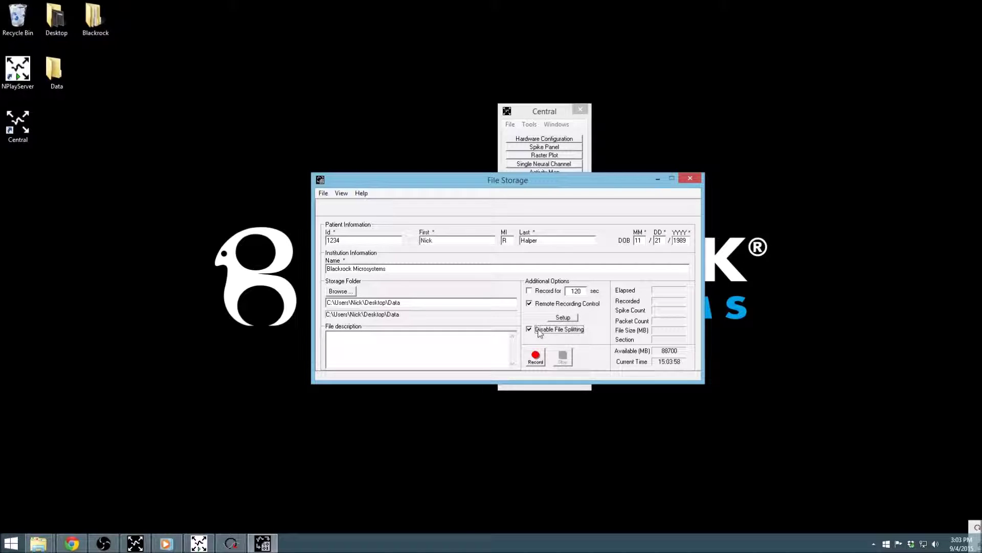
{"action": "left_click", "coordinate": [533, 305]}
Step: Uncheck Disable File Splitting so recordings can be split again
{"action": "left_click", "coordinate": [538, 332]}
Step: In View > Options, enable Sync Pulse (not inverted) and Remove Noise, and confirm with OK
{"action": "left_click", "coordinate": [342, 194]}
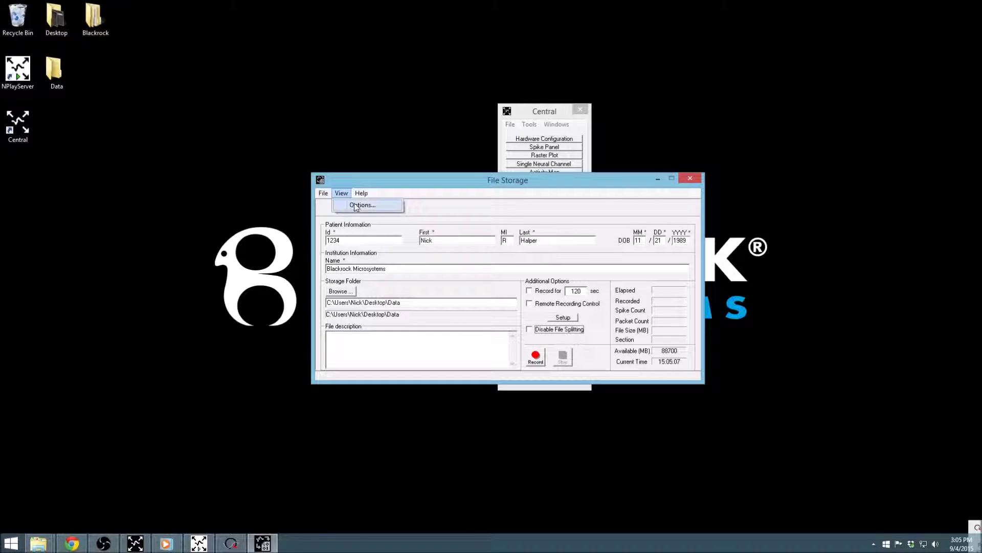
{"action": "left_click", "coordinate": [357, 206]}
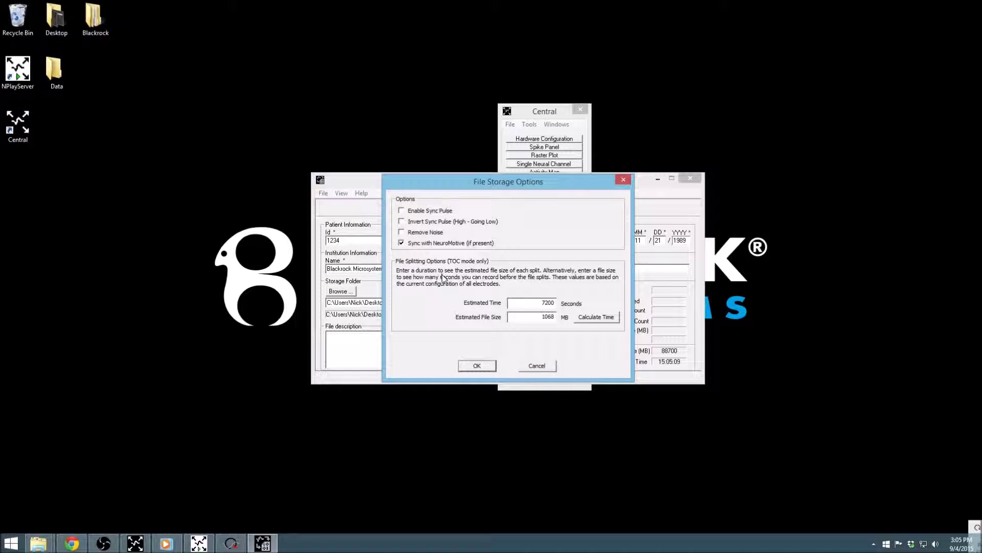
{"action": "left_click", "coordinate": [406, 212]}
{"action": "left_click", "coordinate": [406, 226]}
{"action": "left_click", "coordinate": [405, 224]}
{"action": "left_click", "coordinate": [402, 233]}
{"action": "left_click", "coordinate": [492, 365]}
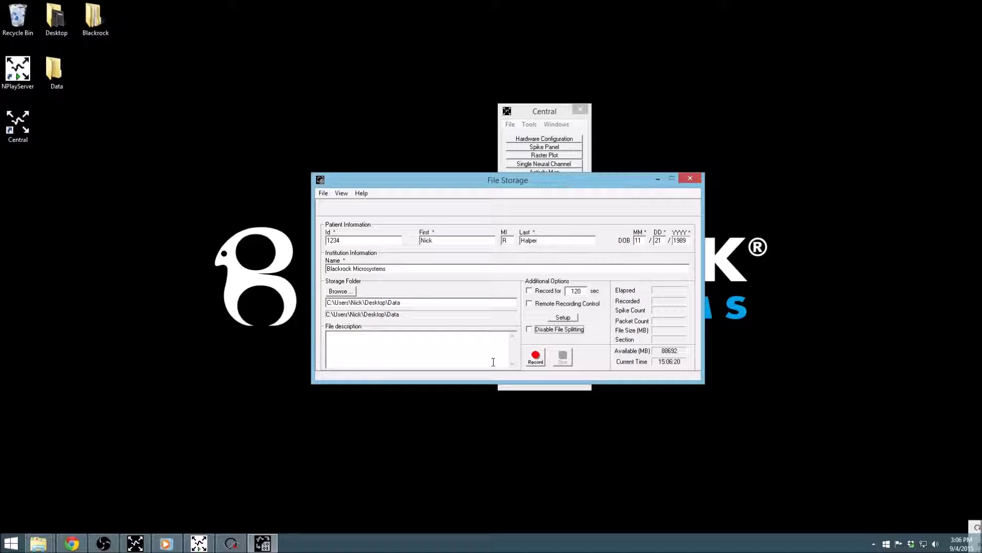
Step: Record for about 16 seconds into the Data folder, then stop the recording
{"action": "left_click", "coordinate": [532, 360]}
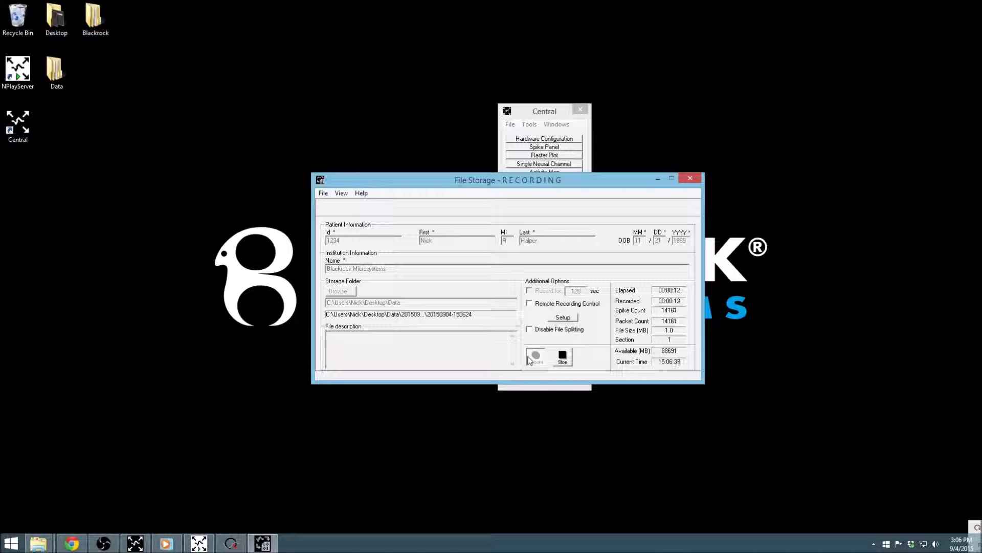
{"action": "left_click", "coordinate": [562, 358]}
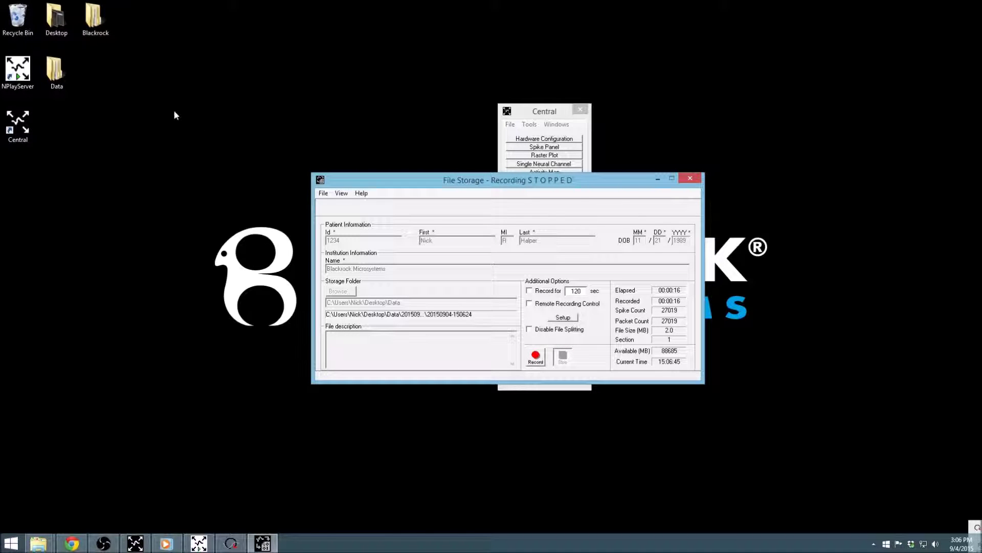
{"action": "double_click", "coordinate": [56, 80]}
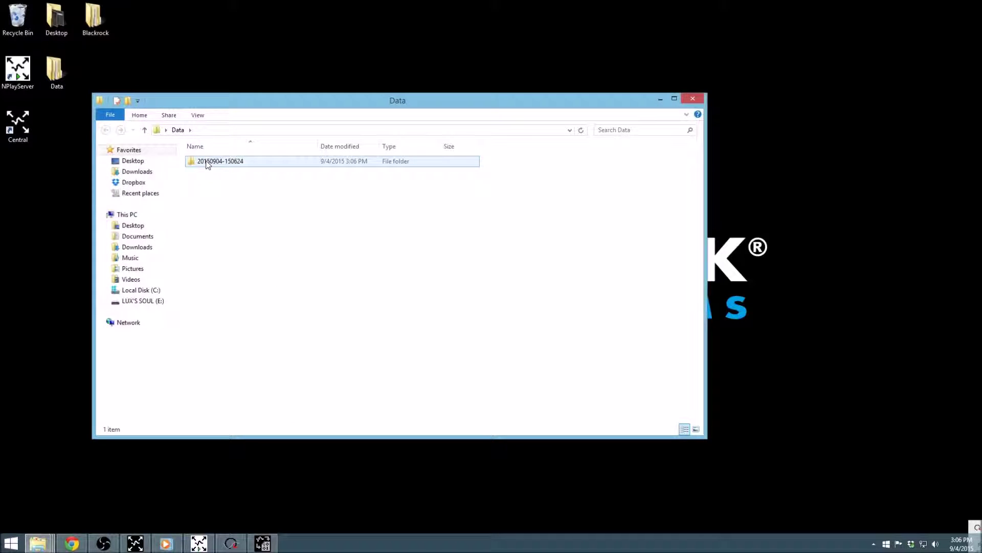
{"action": "double_click", "coordinate": [207, 163]}
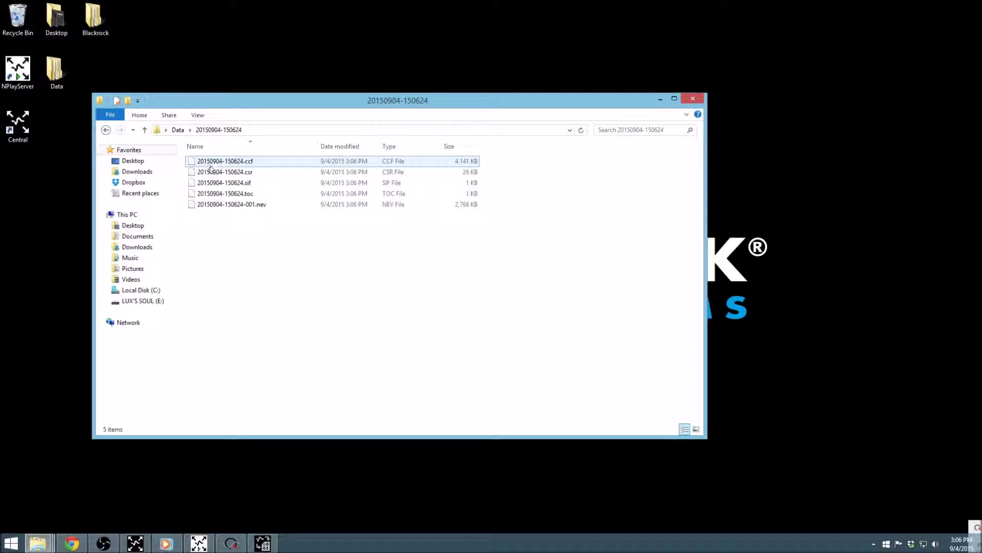
{"action": "left_click", "coordinate": [212, 173]}
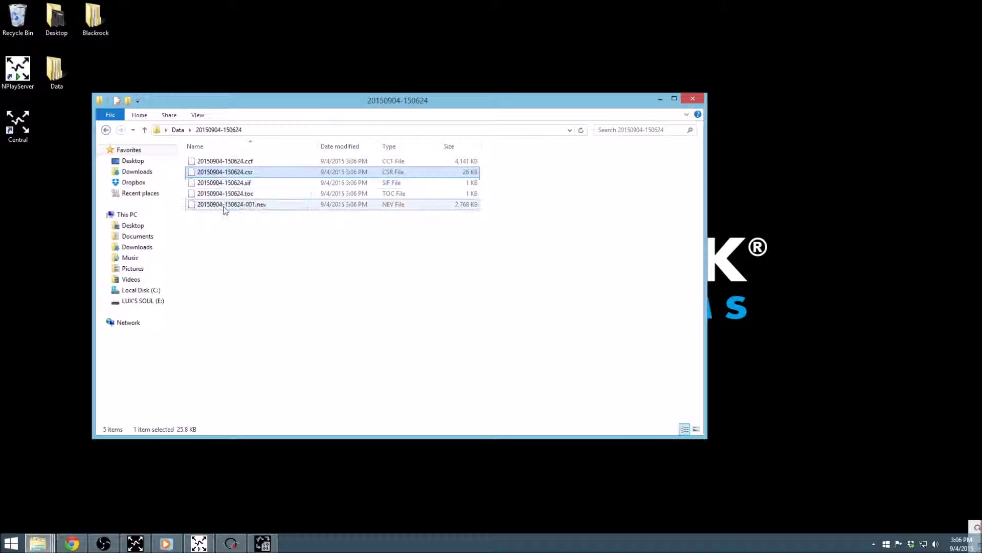
{"action": "left_click", "coordinate": [226, 162]}
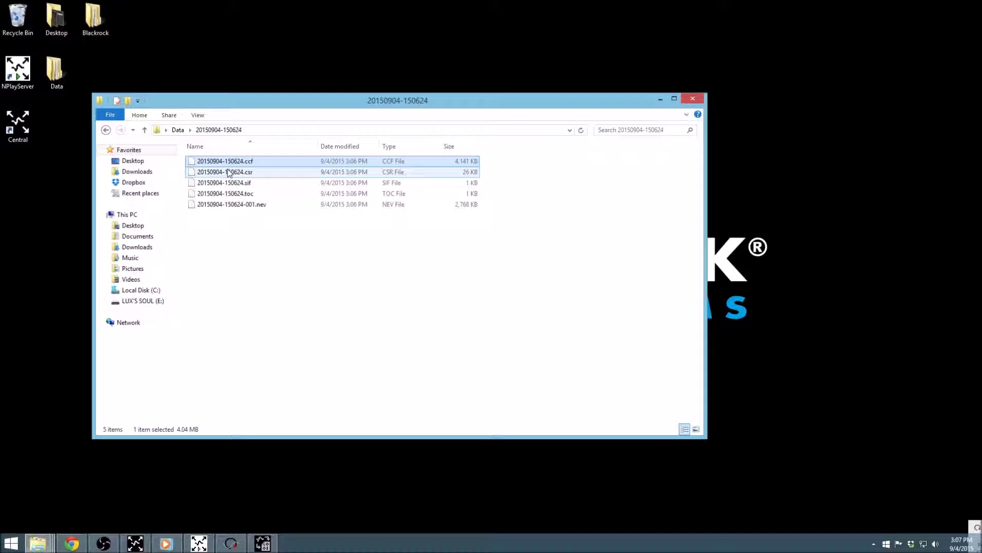
{"action": "left_click", "coordinate": [228, 173]}
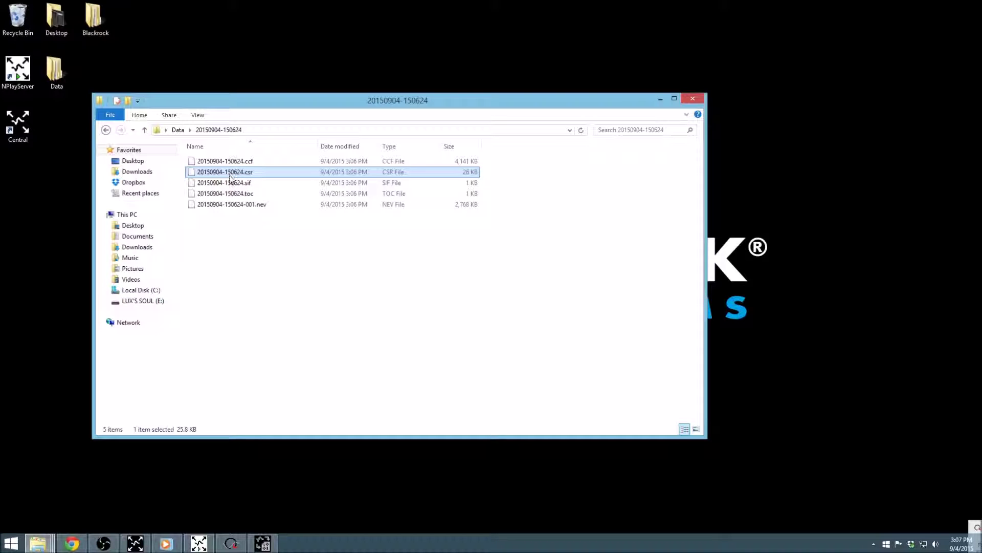
{"action": "left_click", "coordinate": [230, 184]}
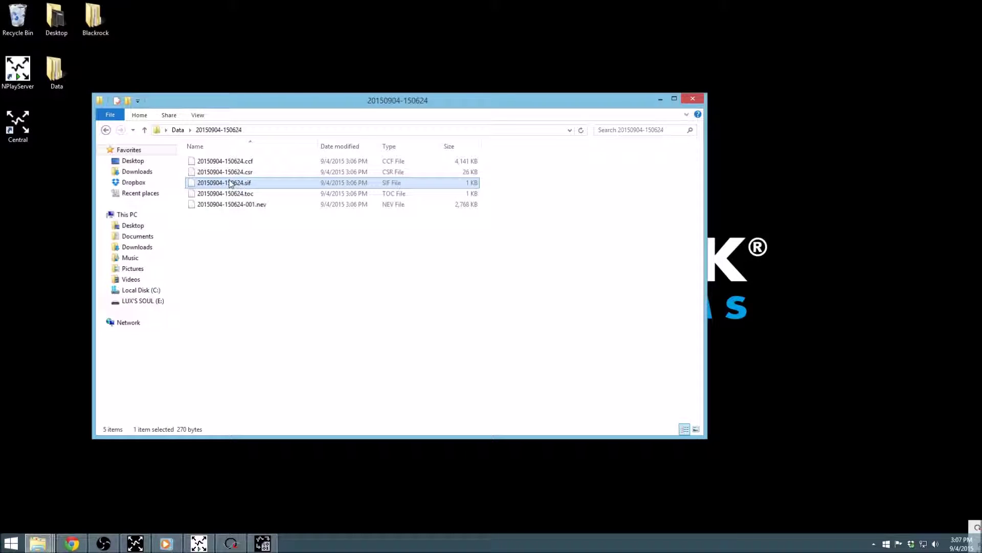
{"action": "left_click", "coordinate": [231, 194]}
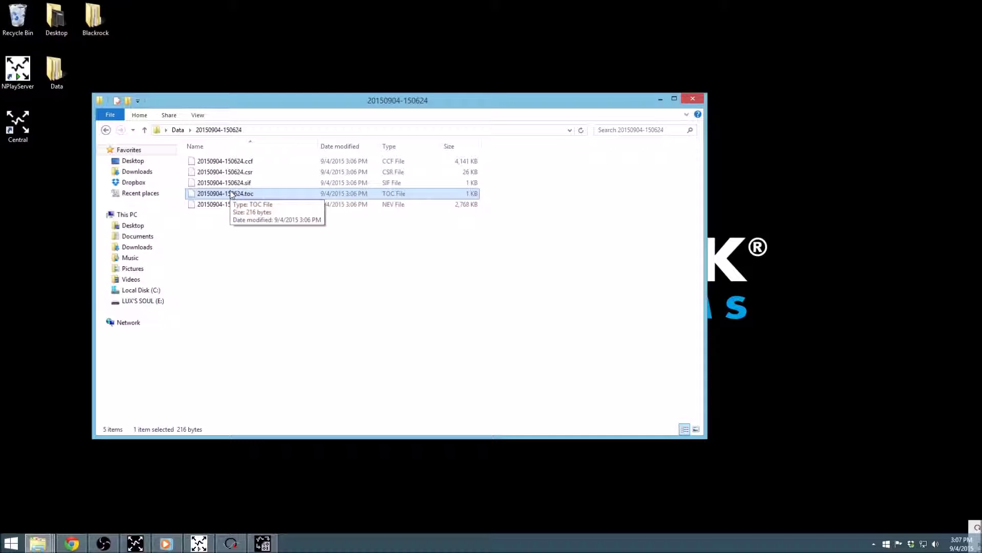
{"action": "left_click", "coordinate": [691, 104]}
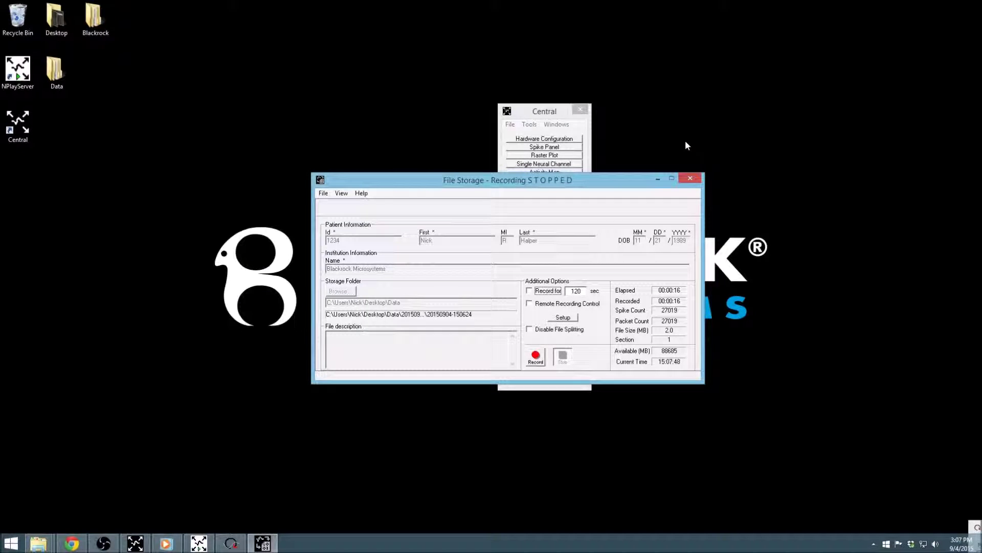